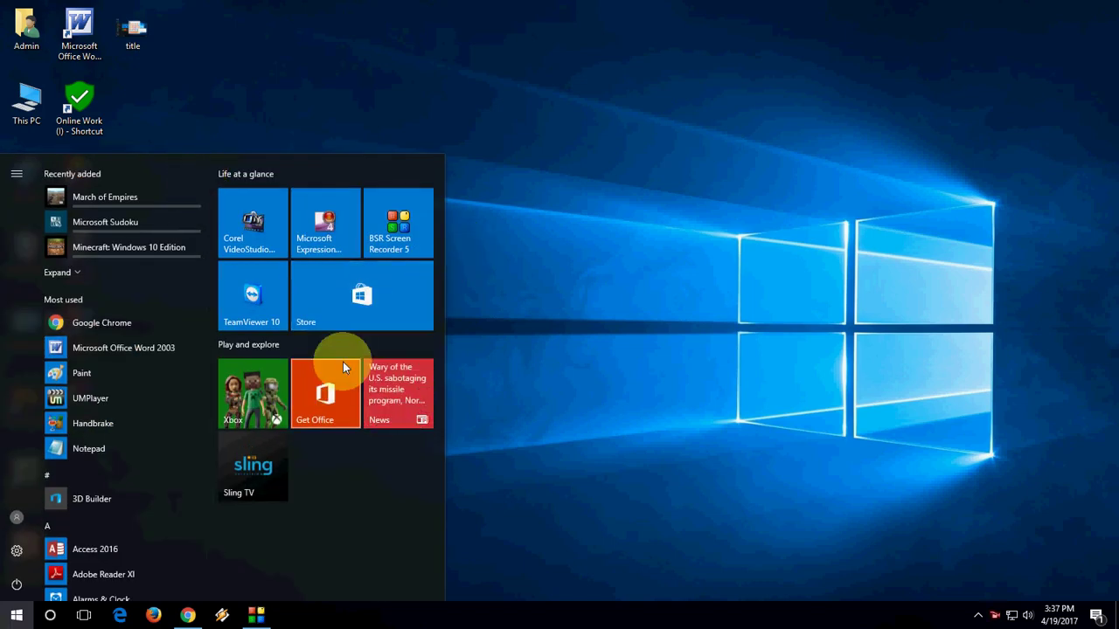
- Look through the full list of installed apps in the Start menu, including the preinstalled Windows 10 Store apps
click(685, 264)
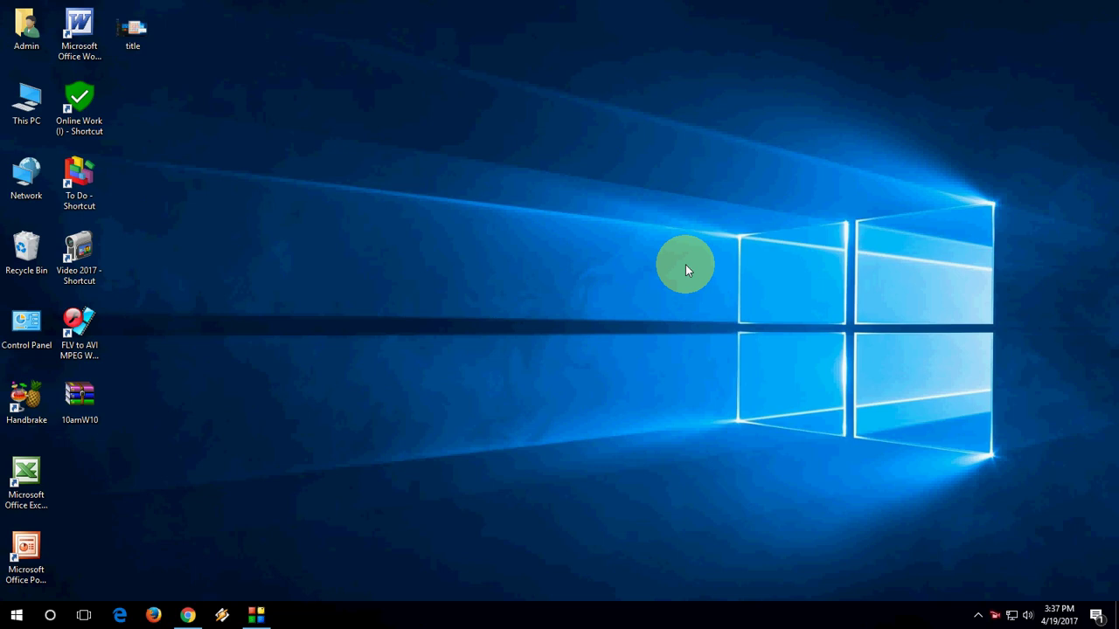
key(super)
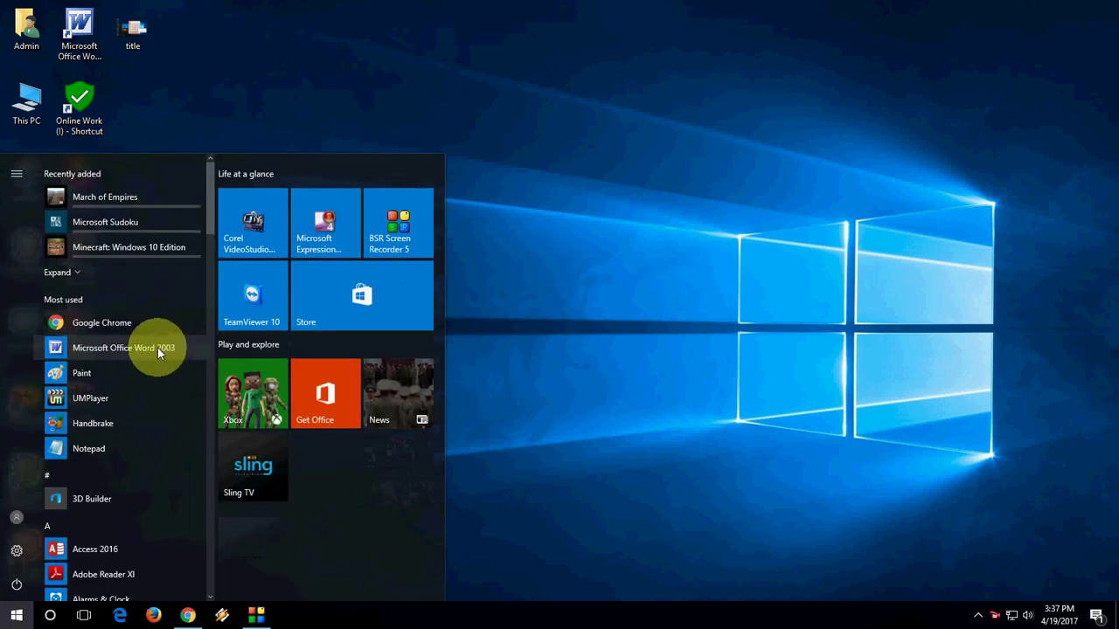
scroll(157, 348, down, 10)
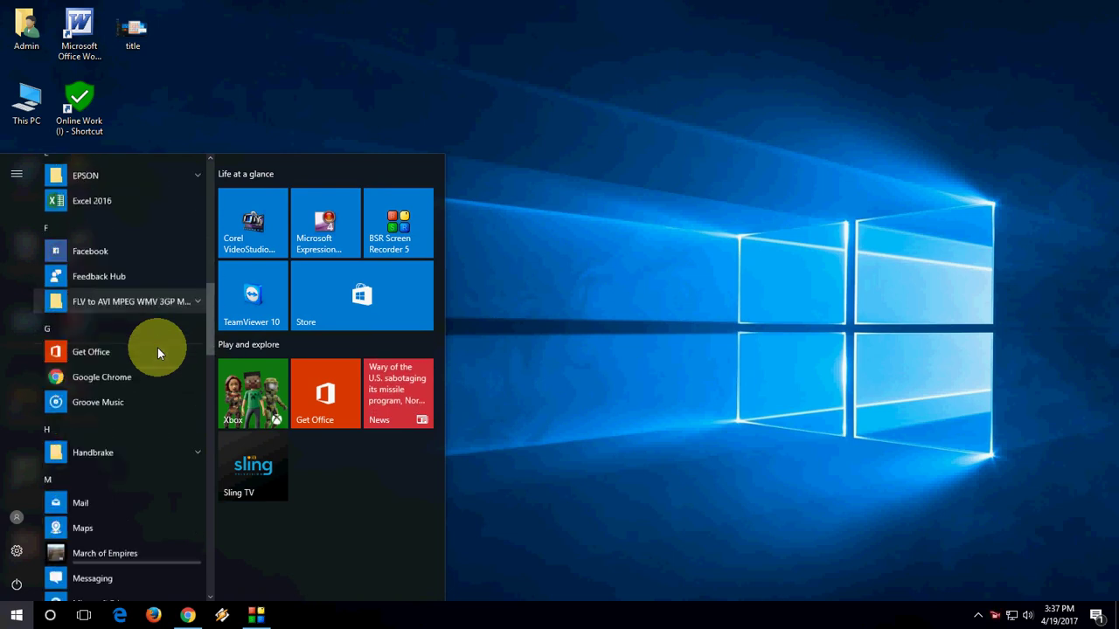
scroll(157, 348, down, 15)
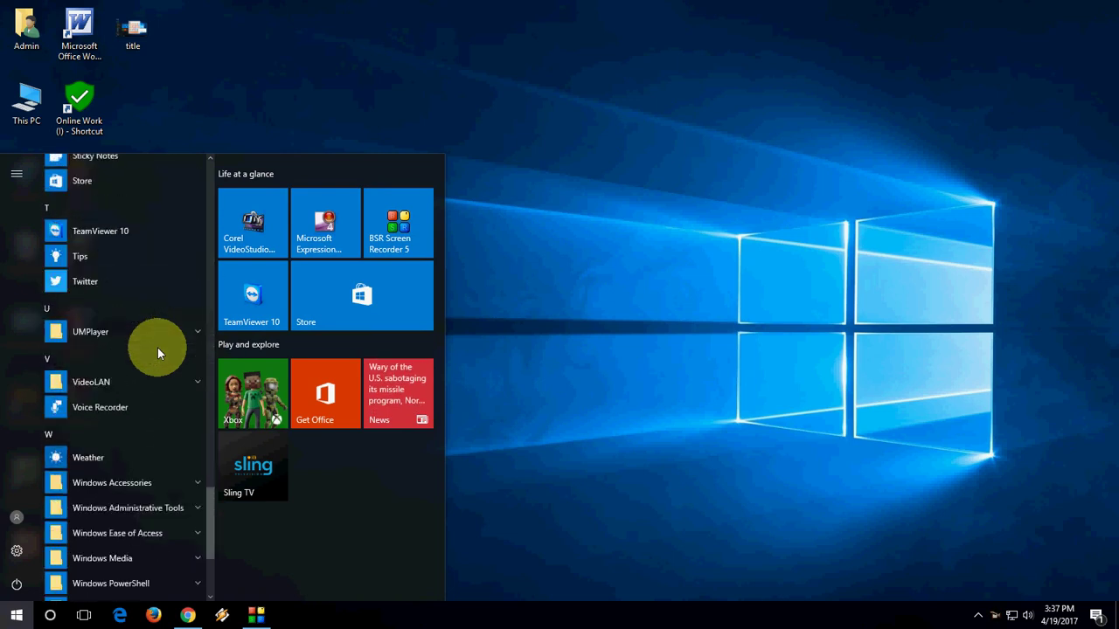
scroll(158, 348, down, 3)
scroll(158, 348, up, 10)
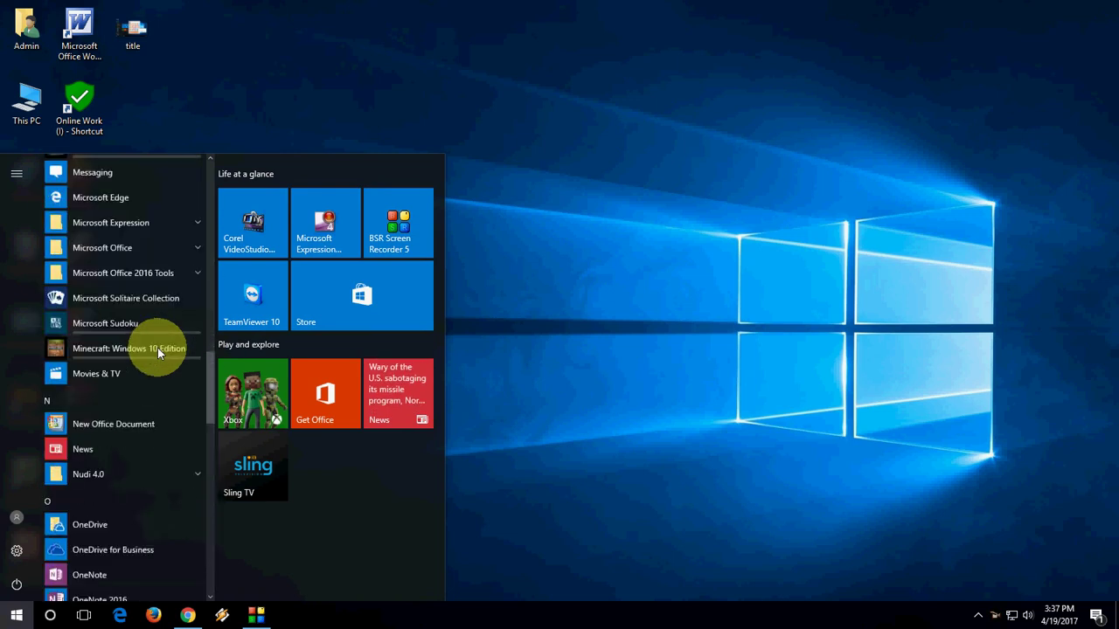
scroll(158, 348, up, 15)
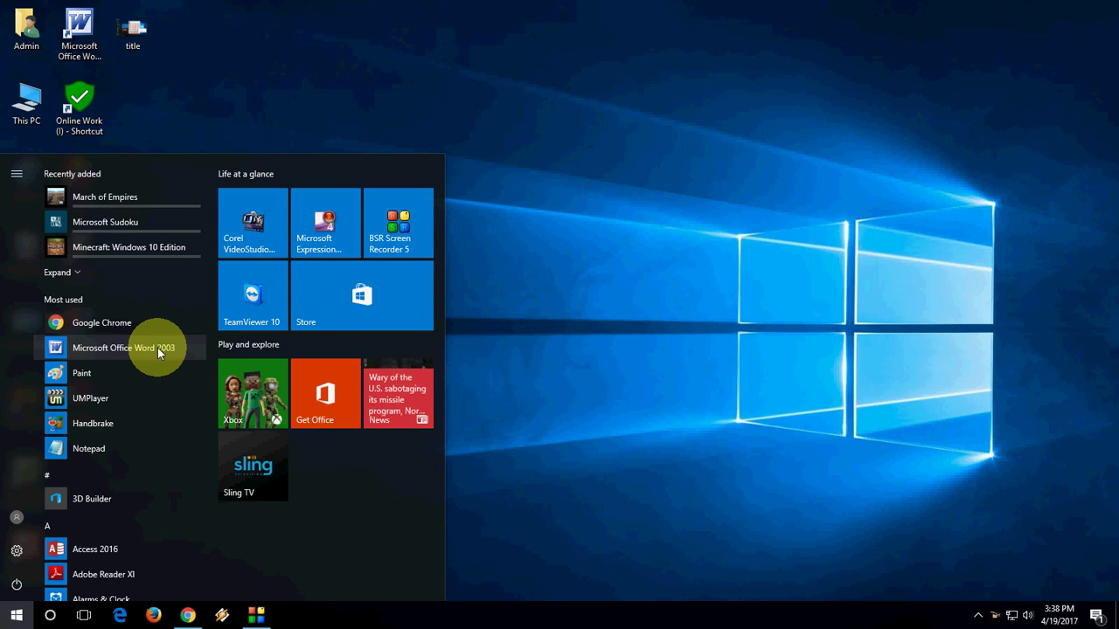
click(547, 252)
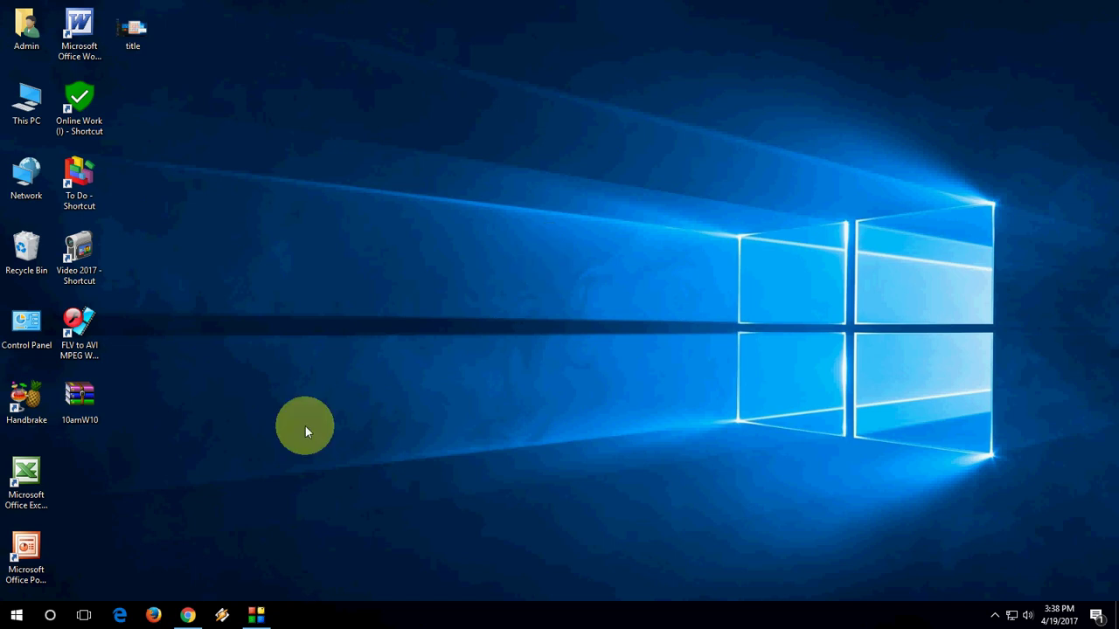
- Switch to Chrome and look through the 10AppsManager article on The Windows Club down to its file download, then minimize the browser
click(189, 615)
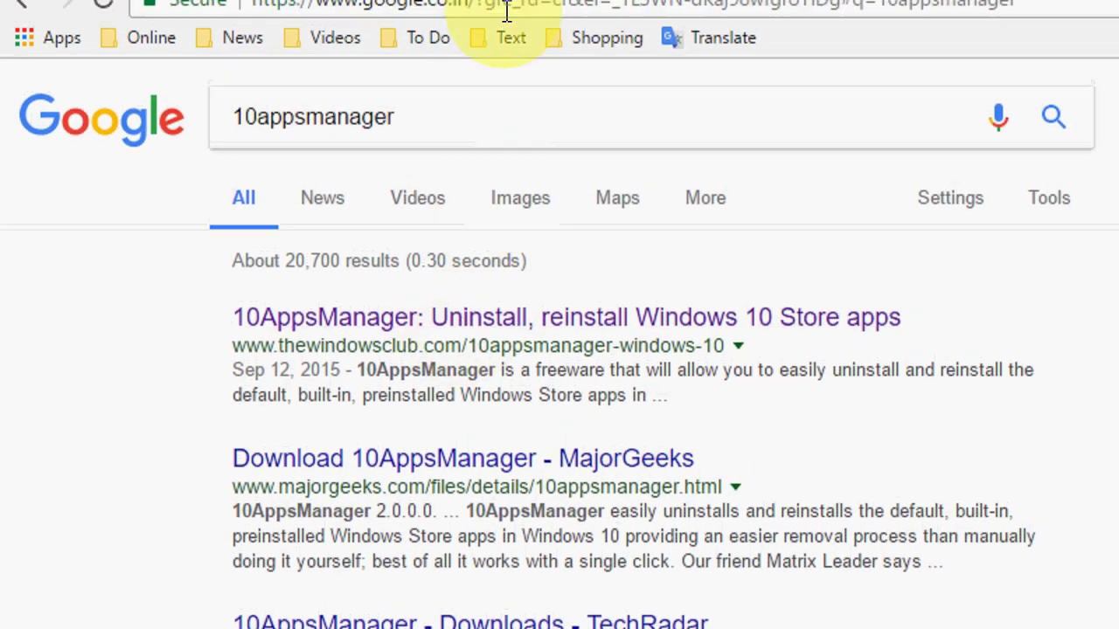
click(208, 10)
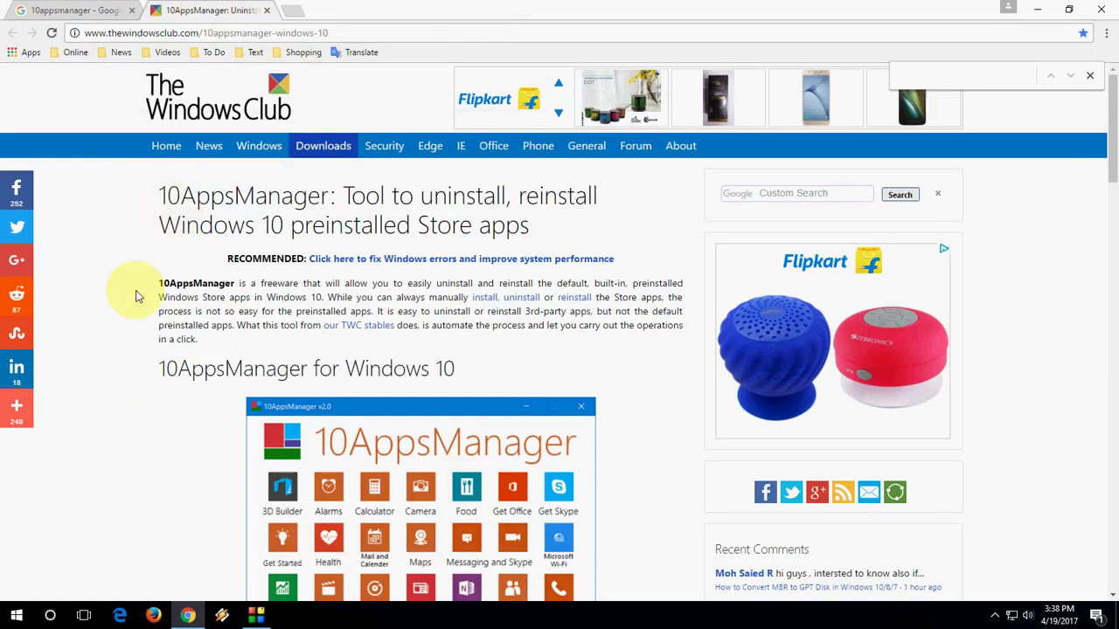
scroll(205, 252, down, 4)
scroll(210, 254, down, 14)
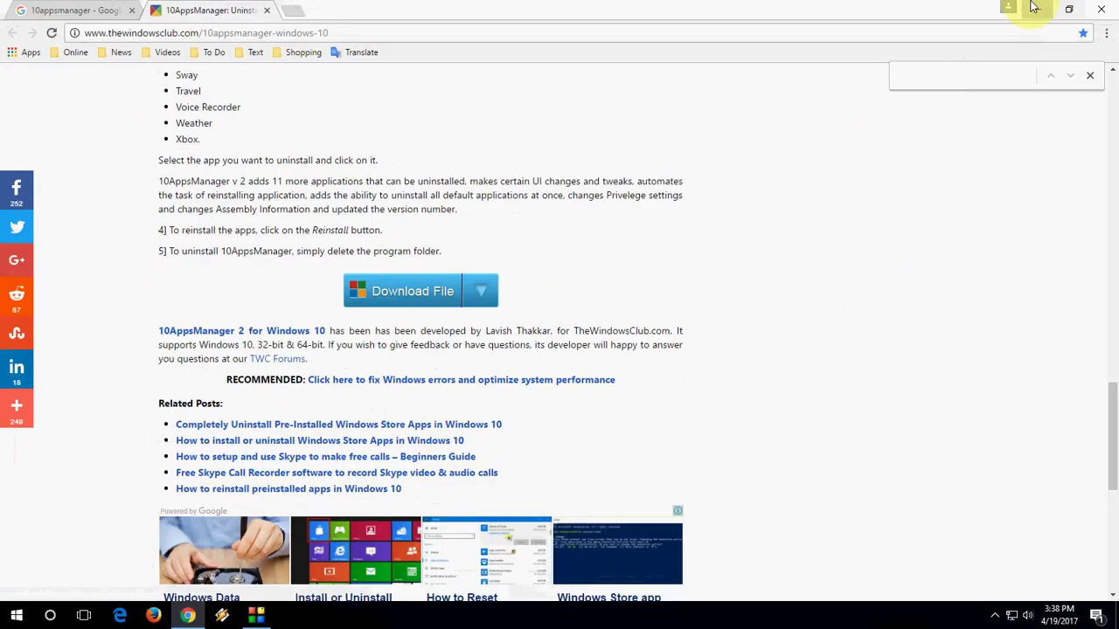
click(1034, 7)
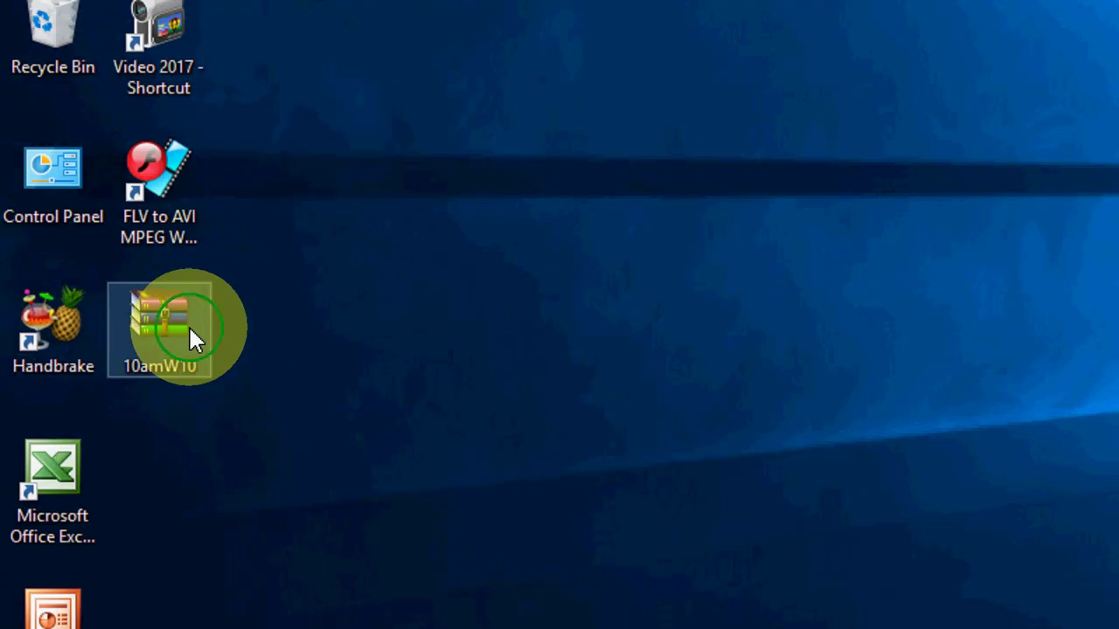
- Extract the 10amW10 archive directly onto the desktop and move the extracted 10AppsManager v2 folder to an empty area
right_click(191, 334)
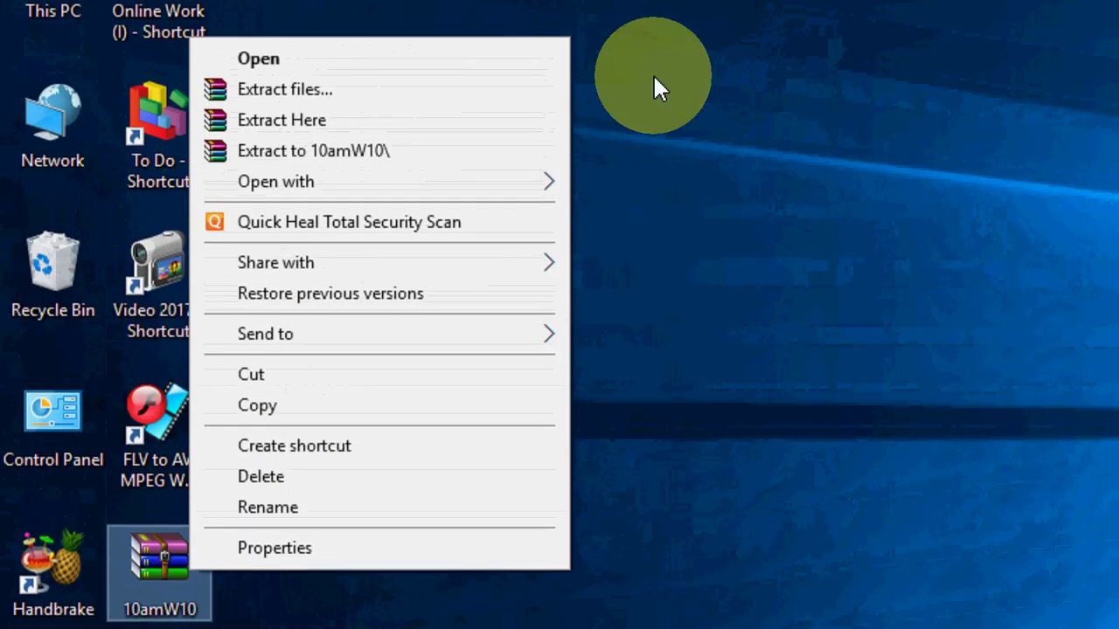
click(462, 142)
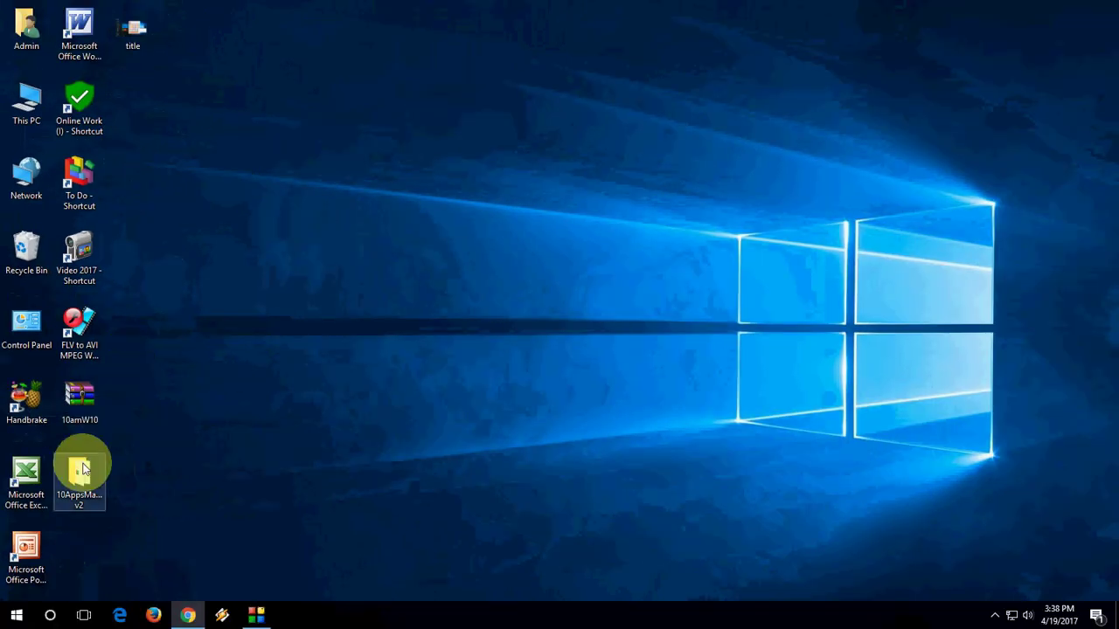
drag(165, 628, 640, 356)
drag(320, 284, 309, 319)
- Run the 10AppsManager application from the 10AppsManager v2 folder, minimize the folder window and reposition the program window on the desktop
double_click(308, 319)
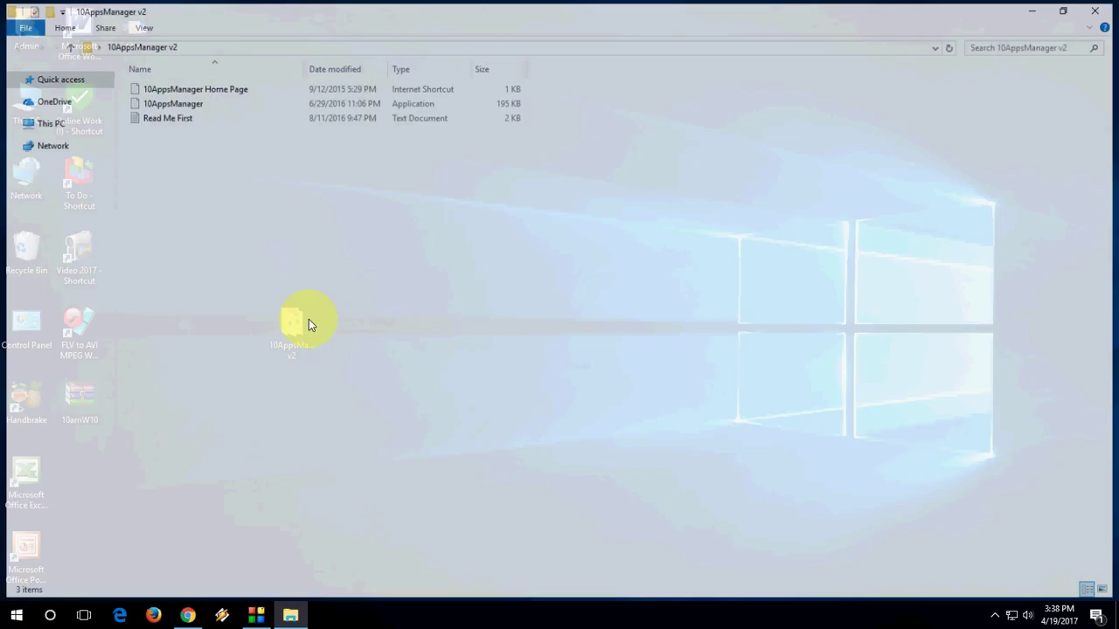
mouse_move(165, 111)
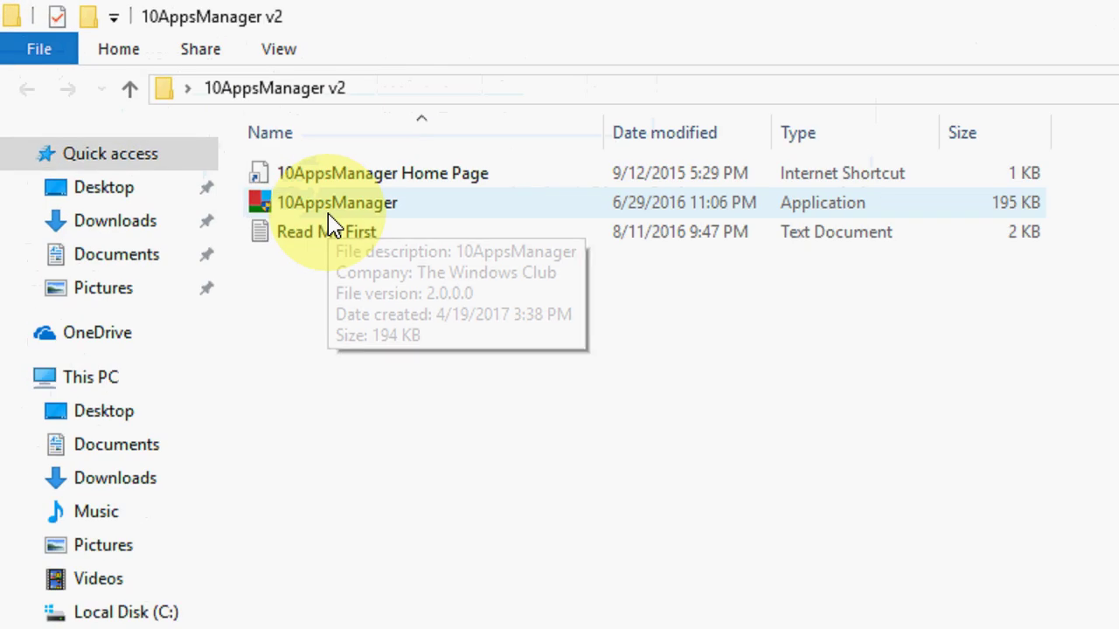
double_click(330, 210)
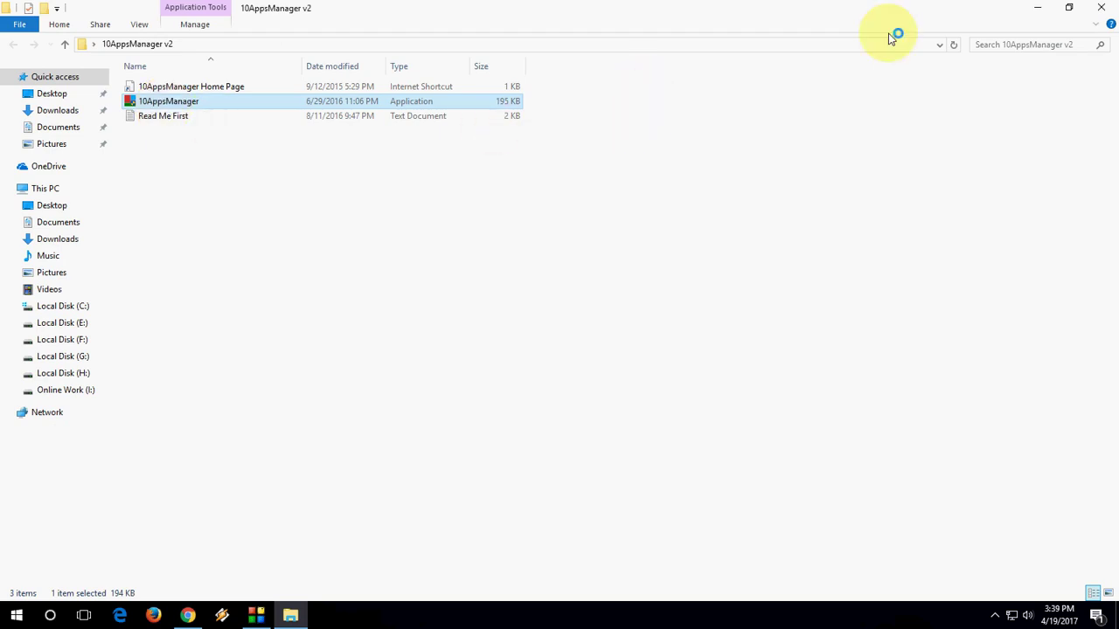
click(1039, 8)
drag(525, 76, 403, 55)
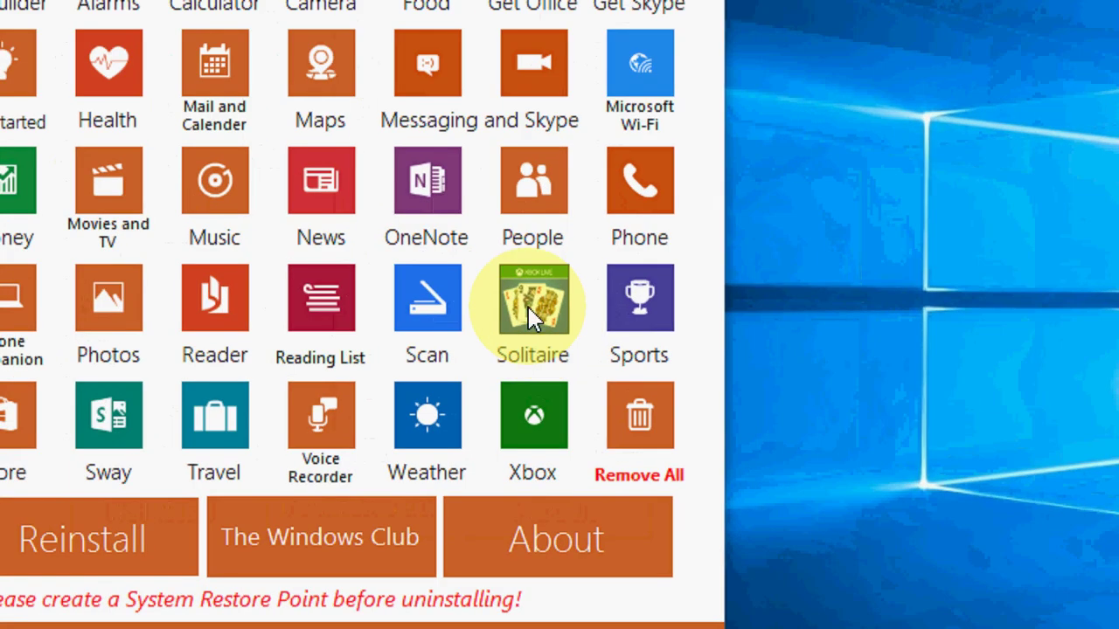
- Request the uninstallation of Solitaire in 10AppsManager but decline the confirmation, and refresh the desktop
click(532, 311)
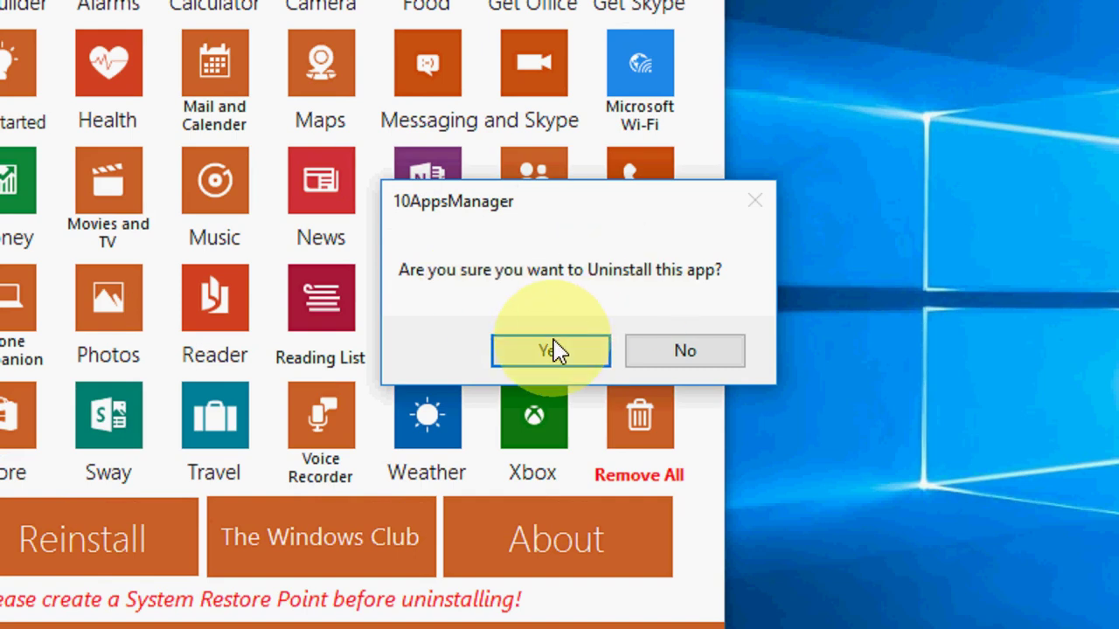
click(684, 353)
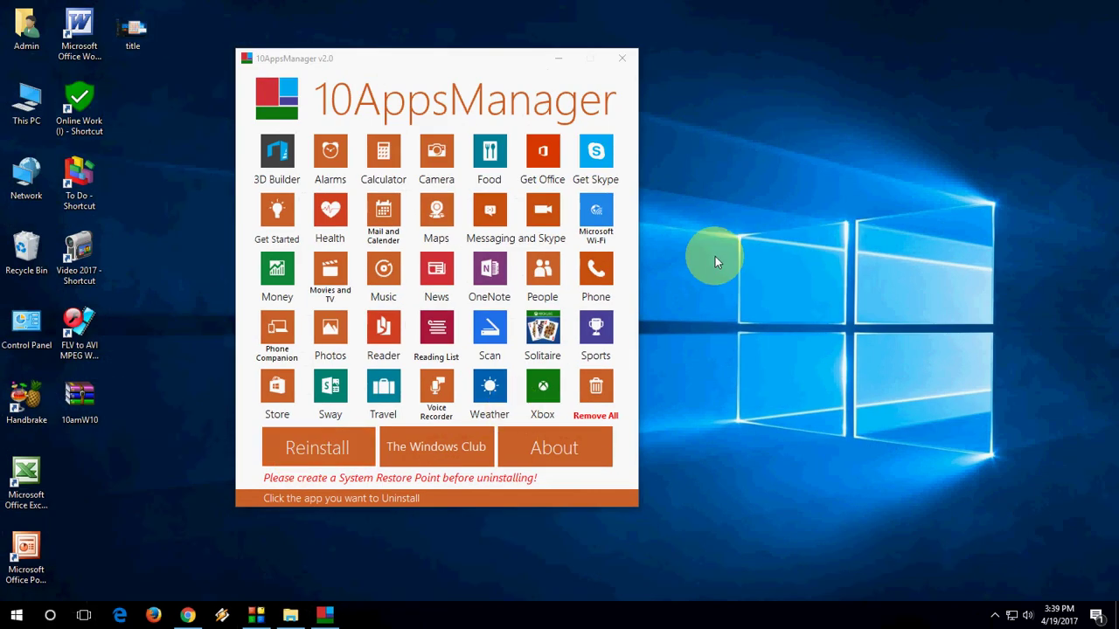
right_click(715, 258)
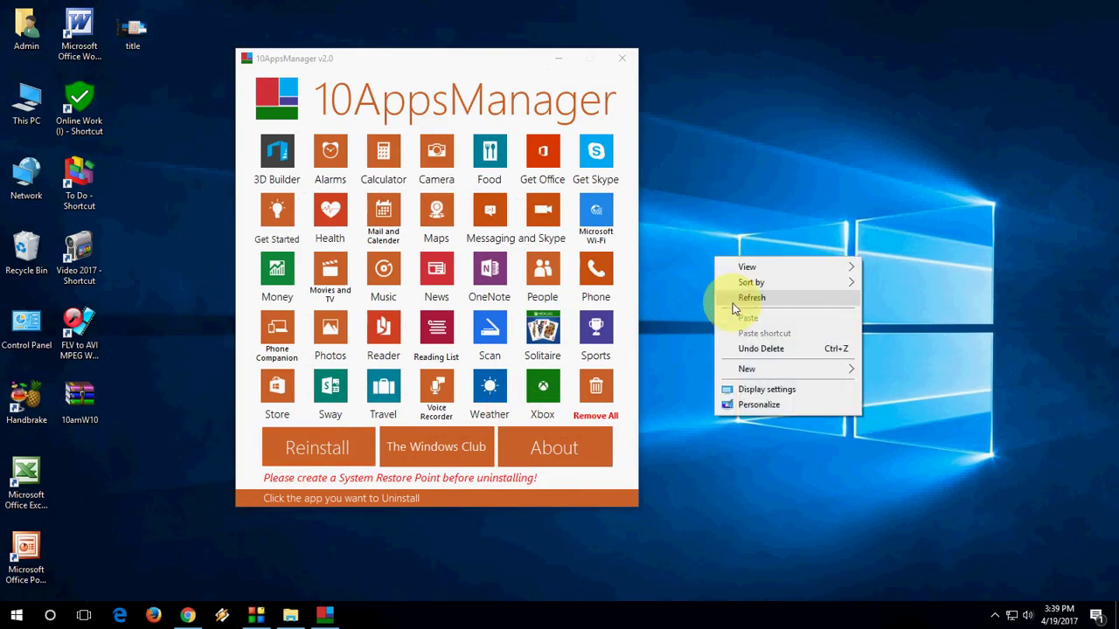
click(734, 301)
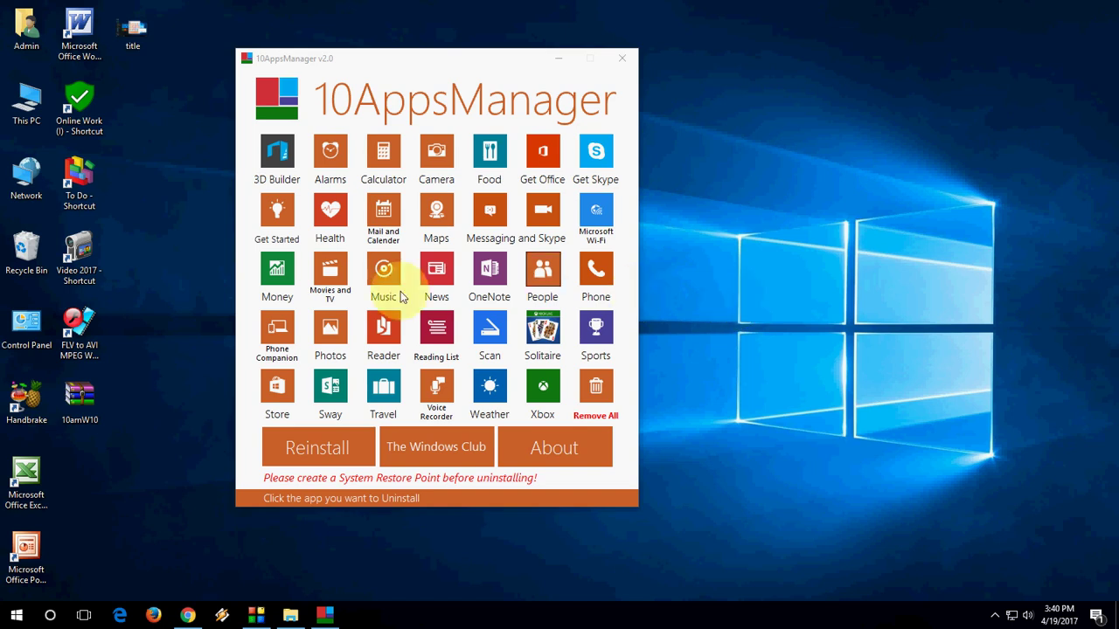
- Request the uninstallation of Solitaire and of Voice Recorder, declining each confirmation, and refresh the desktop
drag(357, 57, 378, 63)
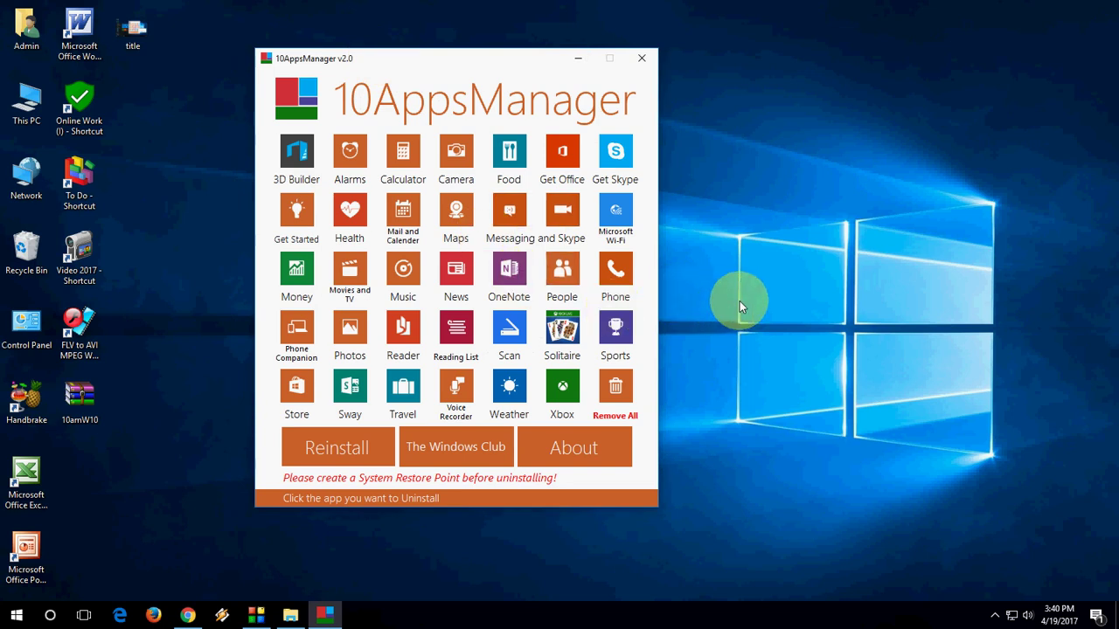
click(566, 344)
click(616, 354)
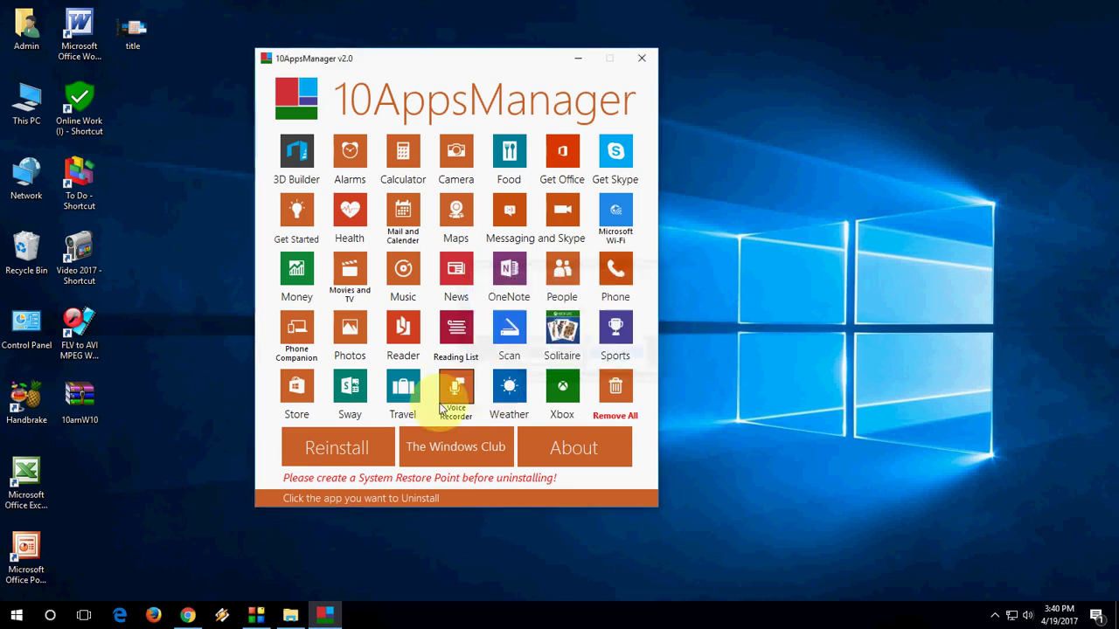
click(442, 409)
click(617, 352)
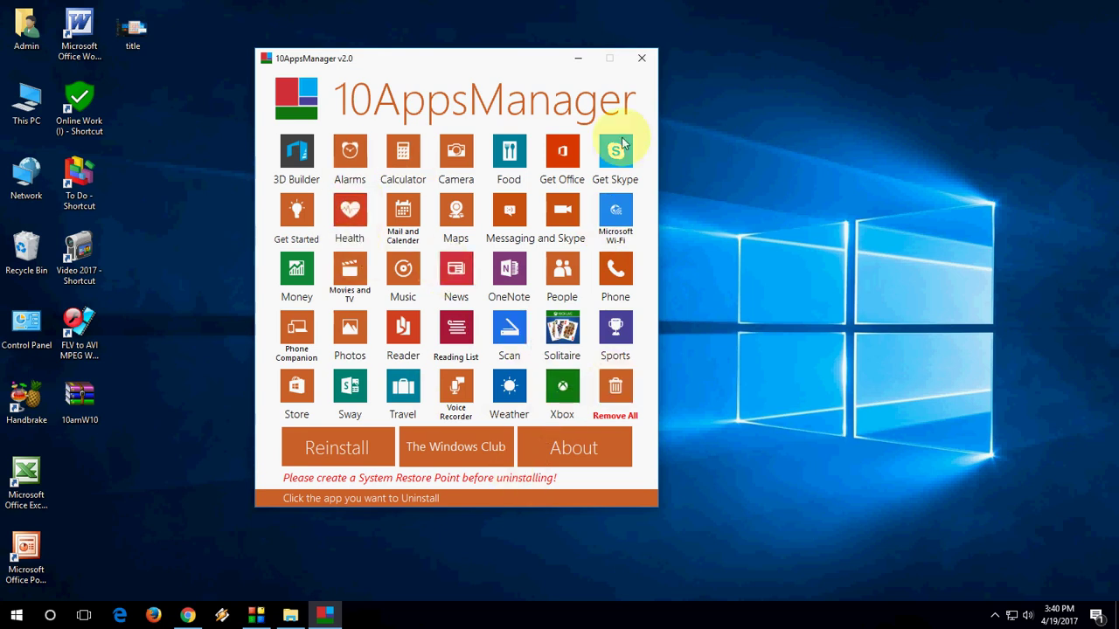
right_click(770, 223)
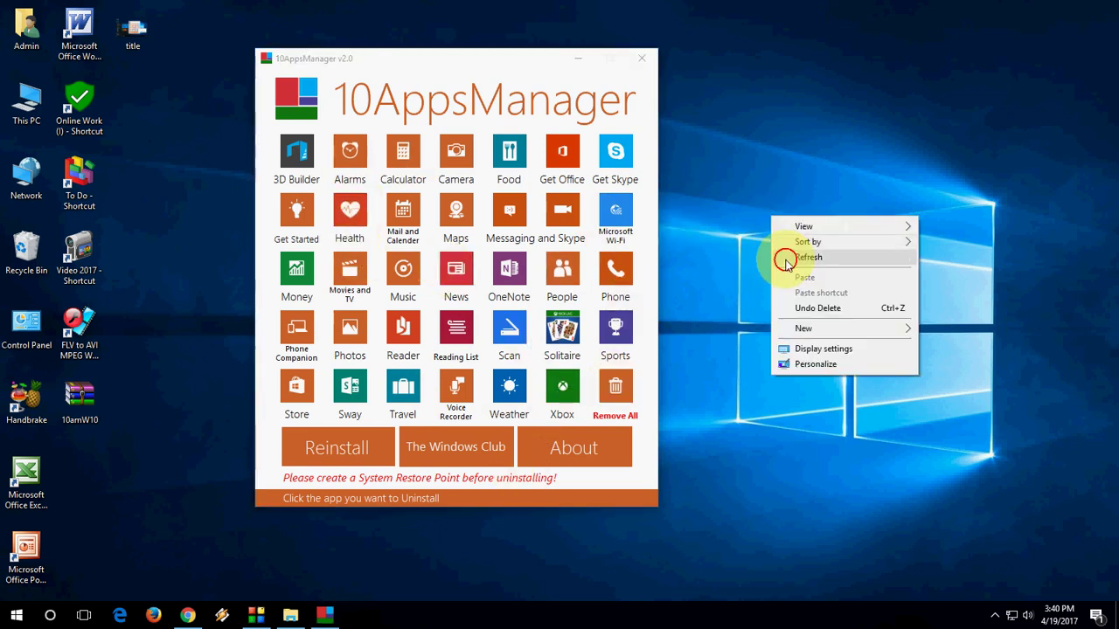
click(784, 258)
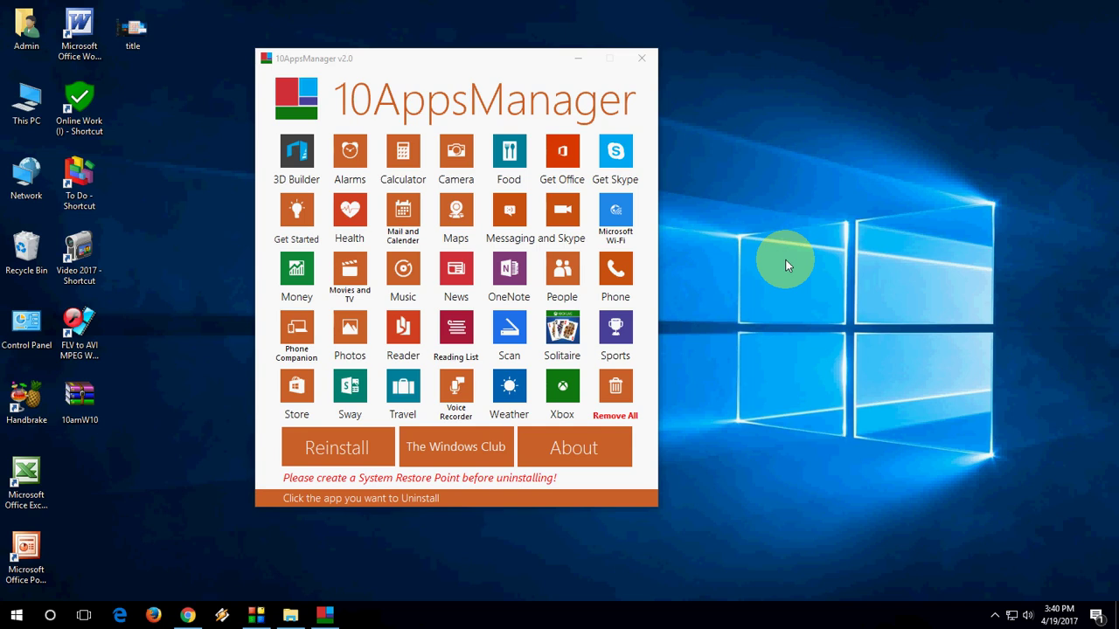